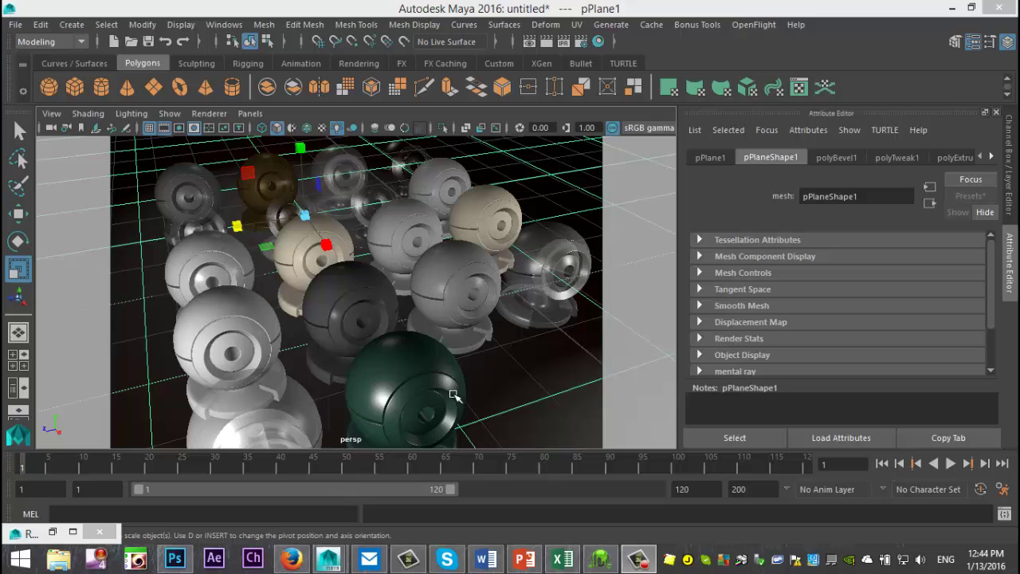
# Step: Assign a new mia_material_x material to the dark green shader ball in the foreground
pyautogui.click(406, 365)
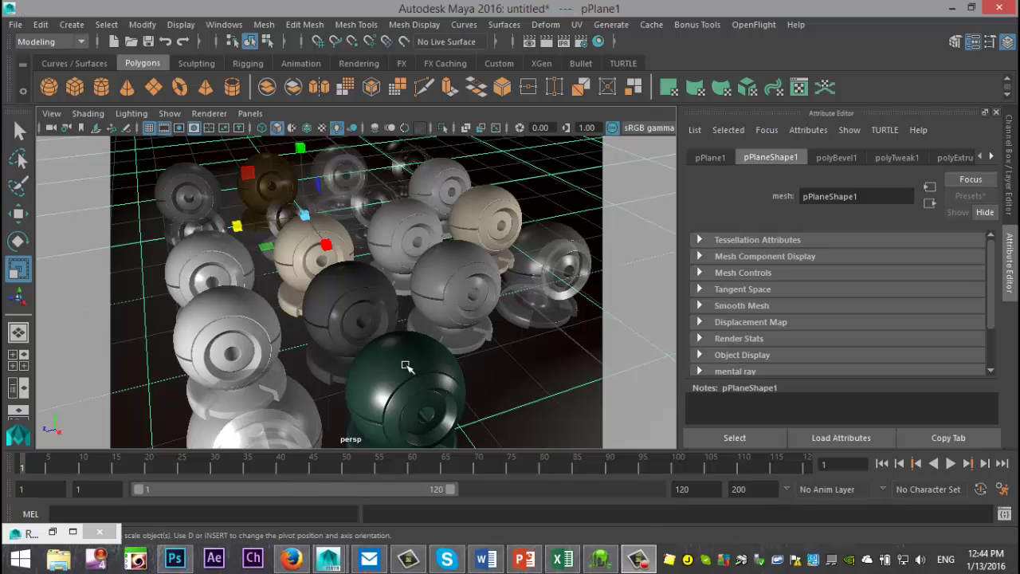
pyautogui.rightClick(405, 365)
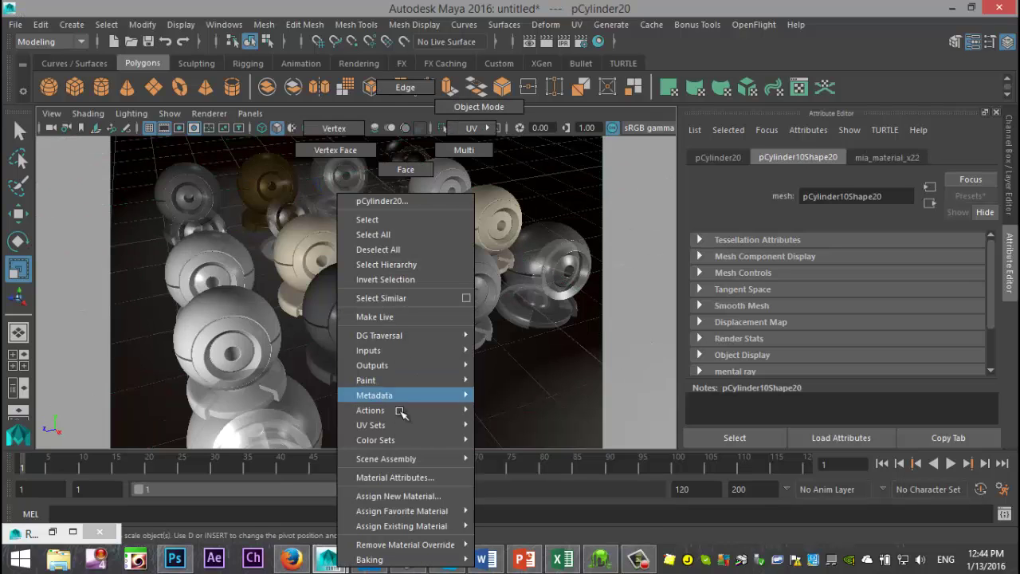
pyautogui.click(411, 489)
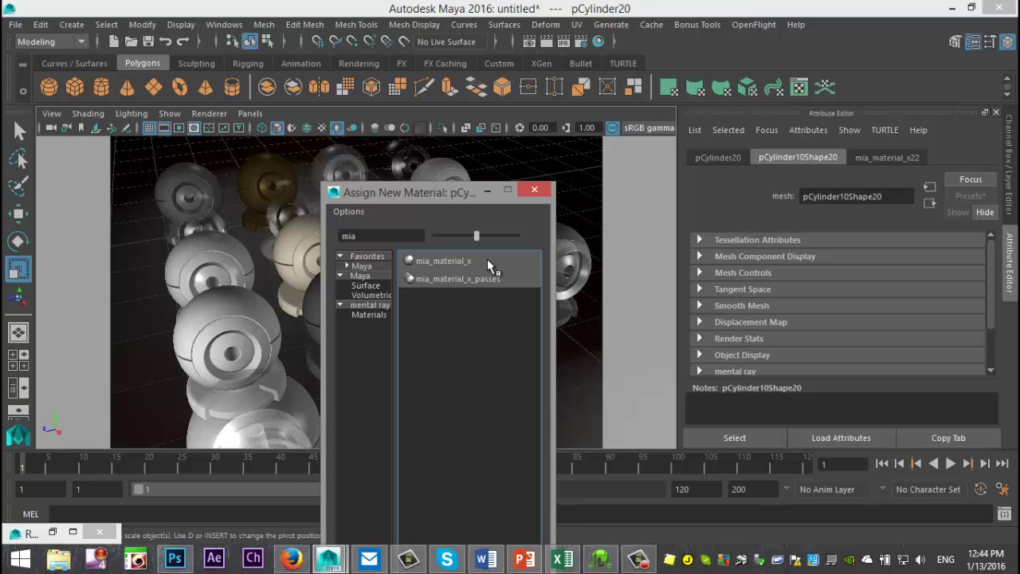
pyautogui.click(458, 262)
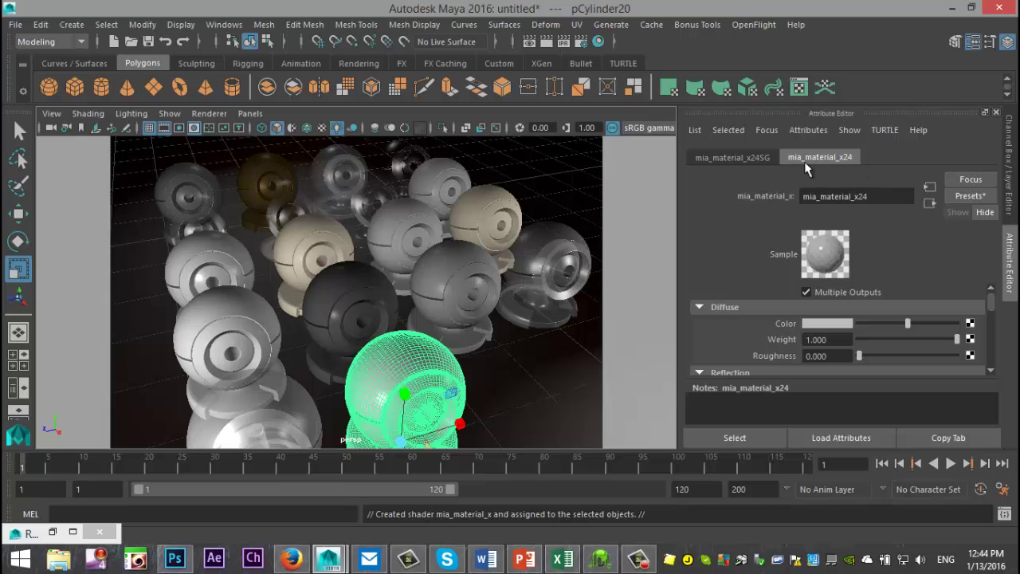
# Step: Replace the new mia_material_x settings of the foreground ball with the Water preset
pyautogui.click(971, 197)
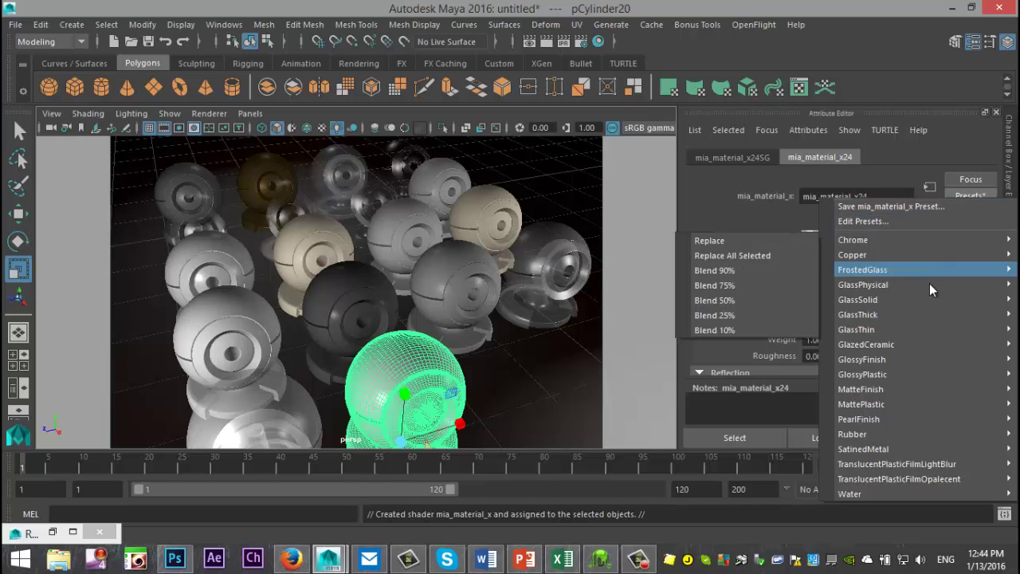
pyautogui.moveTo(921, 279)
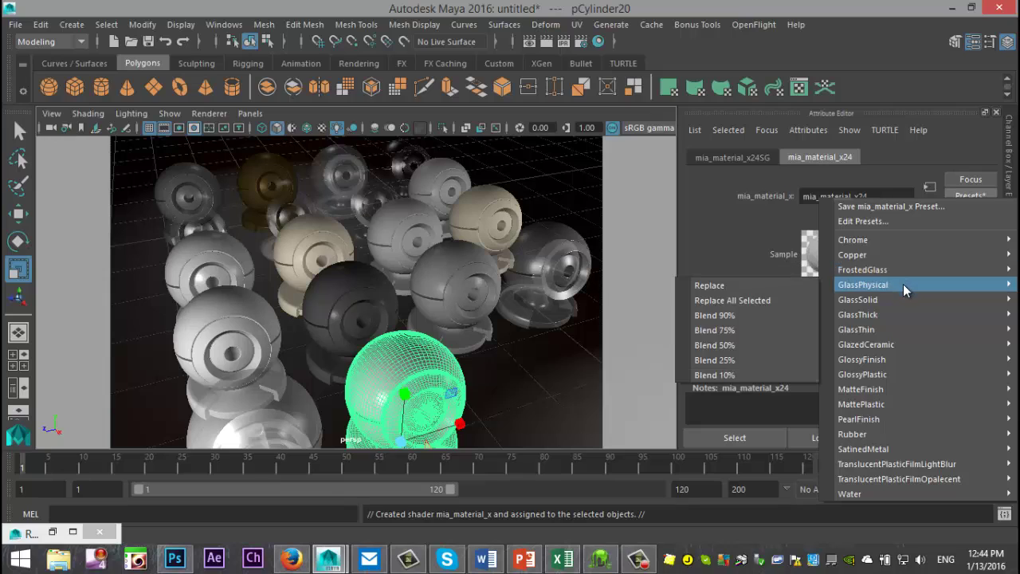
pyautogui.moveTo(902, 315)
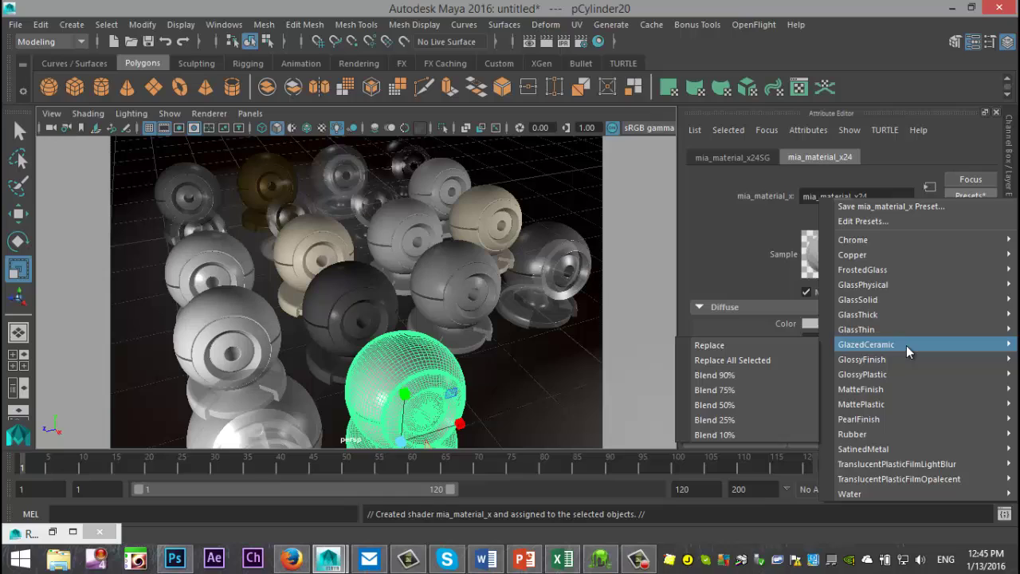
pyautogui.moveTo(903, 360)
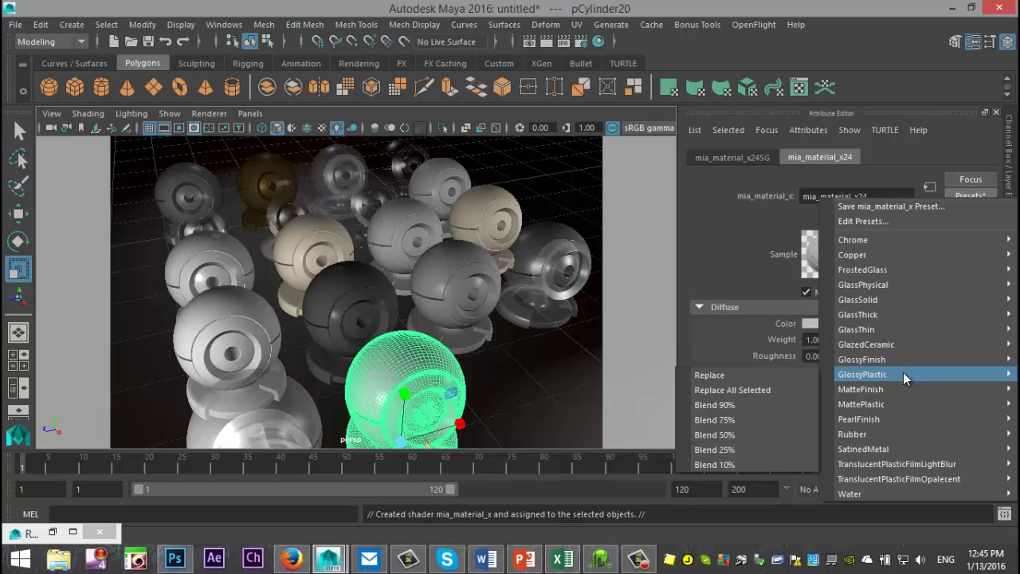
pyautogui.moveTo(904, 389)
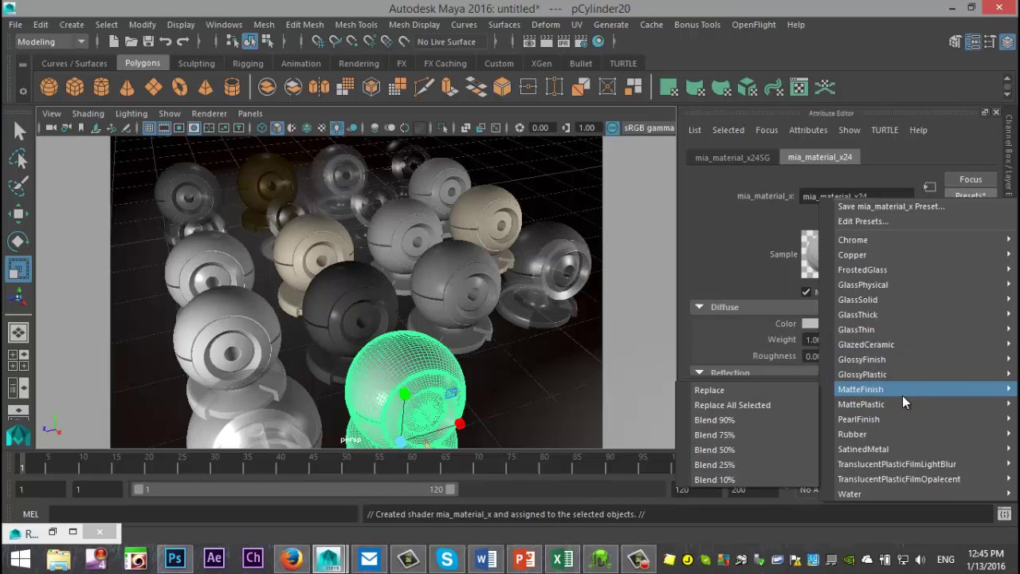
pyautogui.moveTo(903, 407)
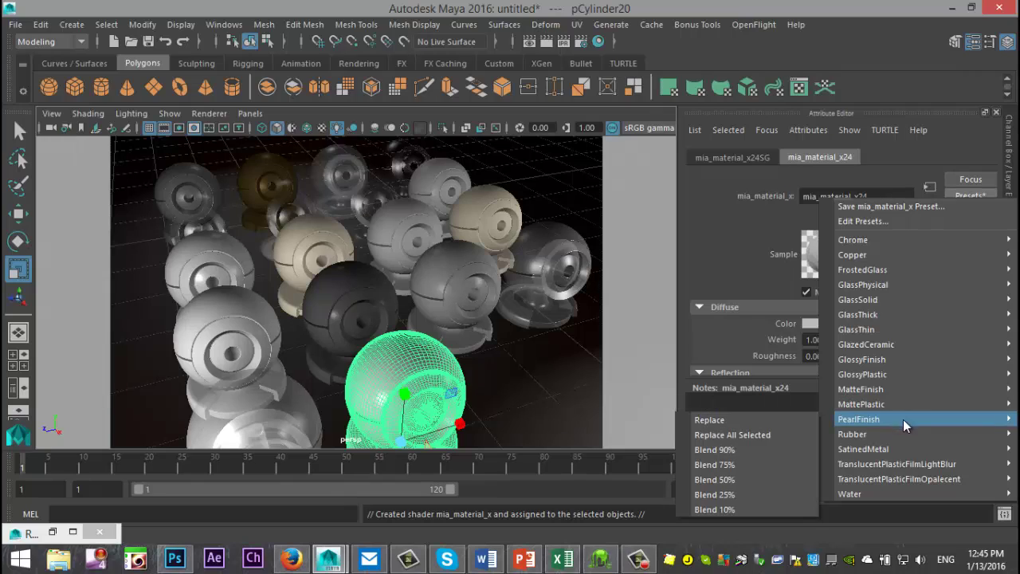
pyautogui.moveTo(907, 450)
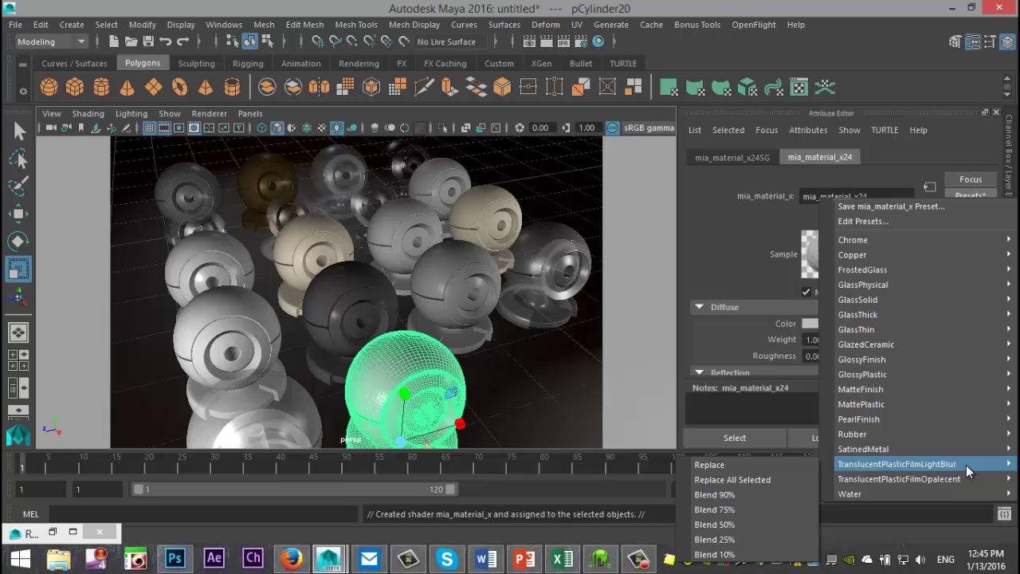
pyautogui.moveTo(965, 477)
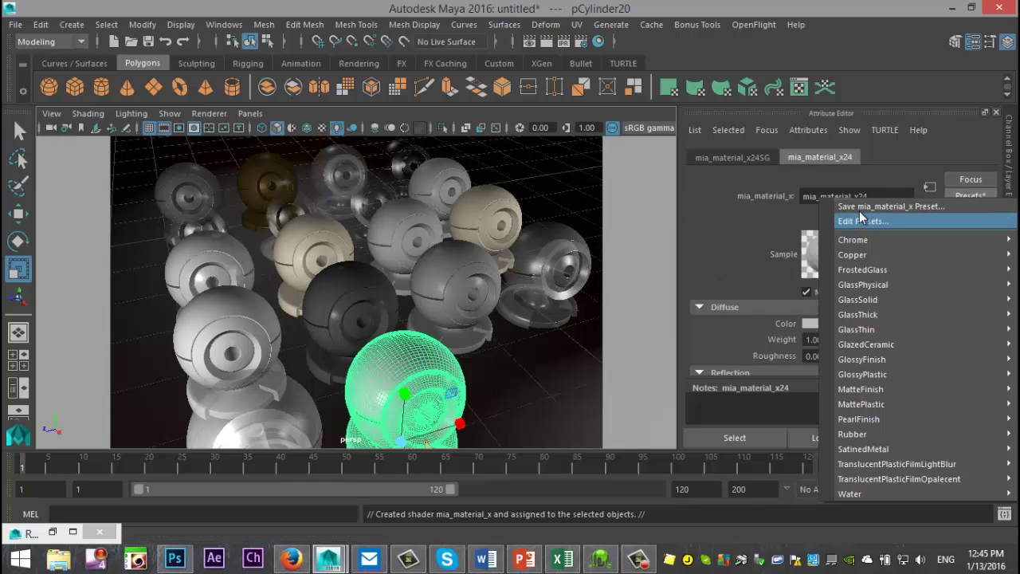
pyautogui.moveTo(877, 241)
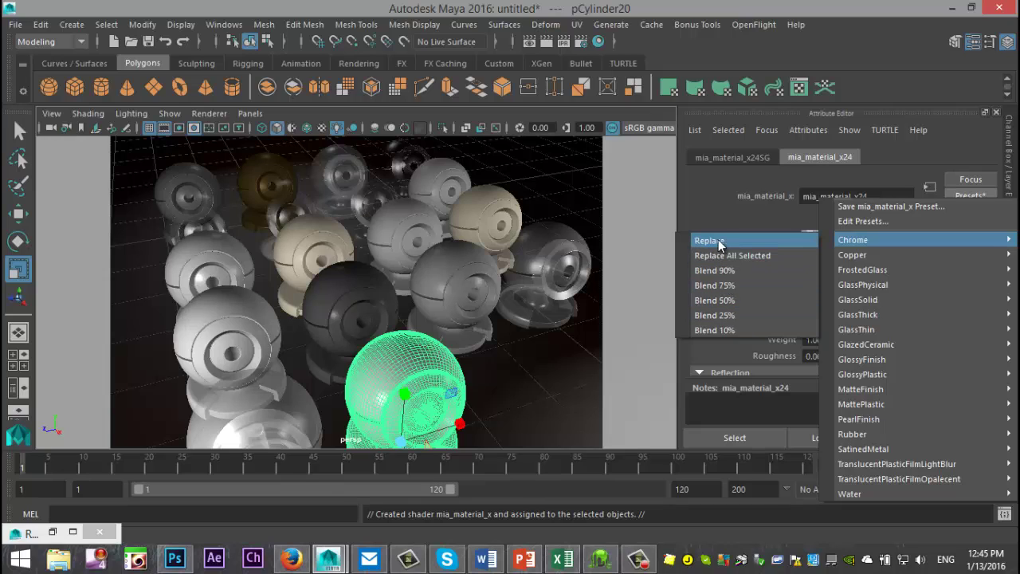
pyautogui.moveTo(882, 494)
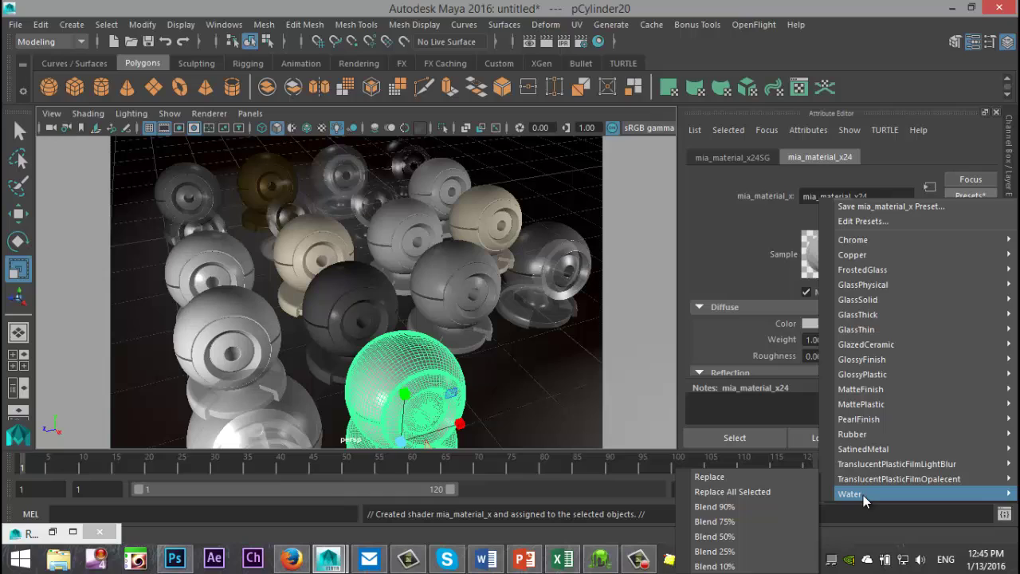
pyautogui.click(743, 477)
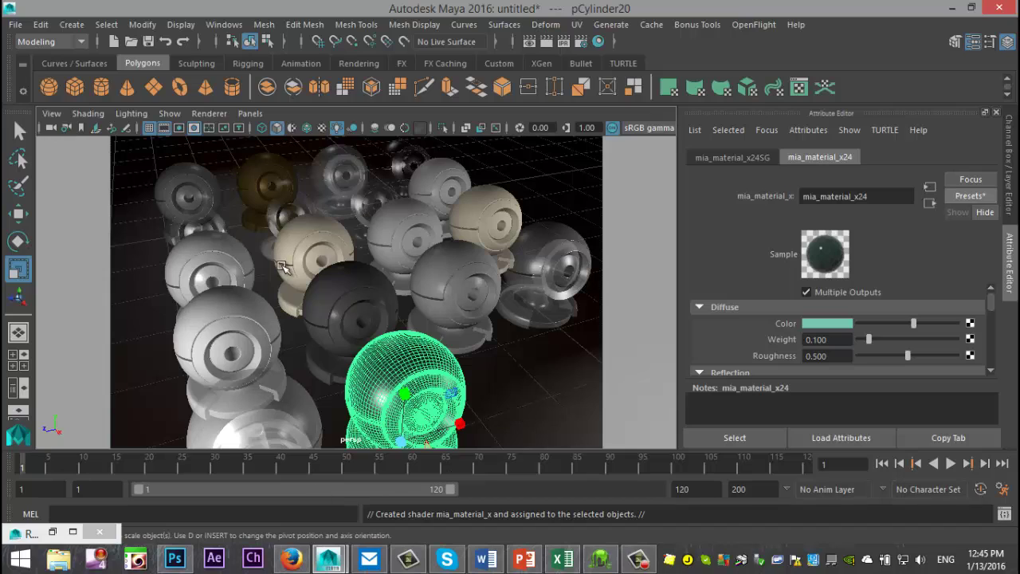
# Step: Inspect the shader balls in the back row and along the side by selecting them one after another
pyautogui.click(182, 179)
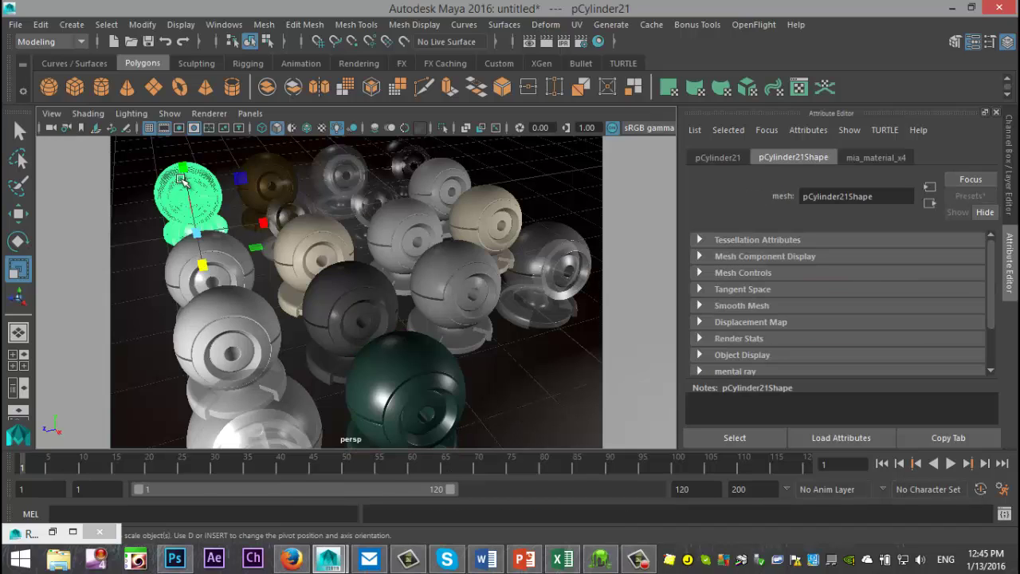
pyautogui.click(275, 176)
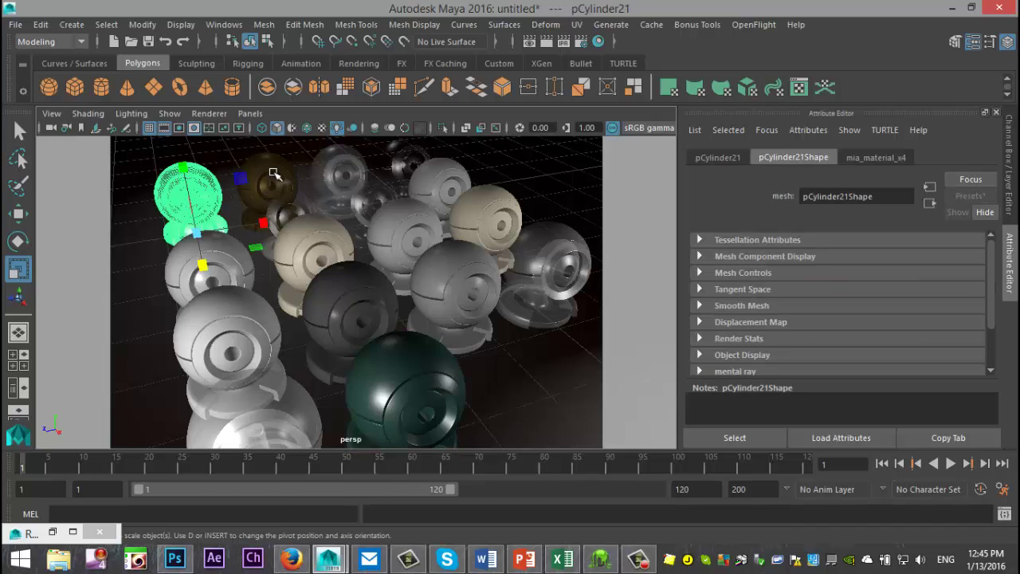
pyautogui.click(328, 169)
pyautogui.click(401, 155)
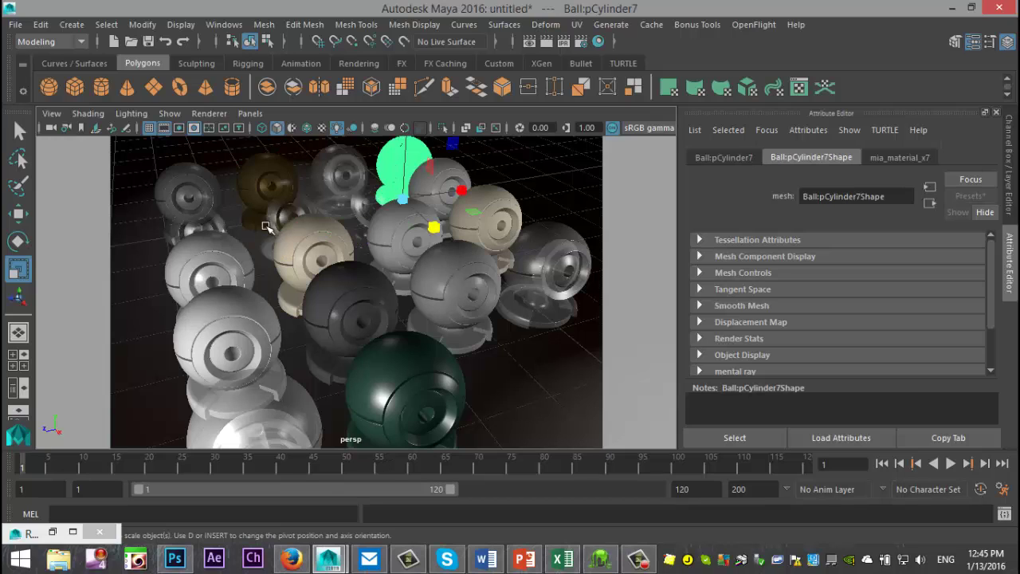
pyautogui.click(190, 224)
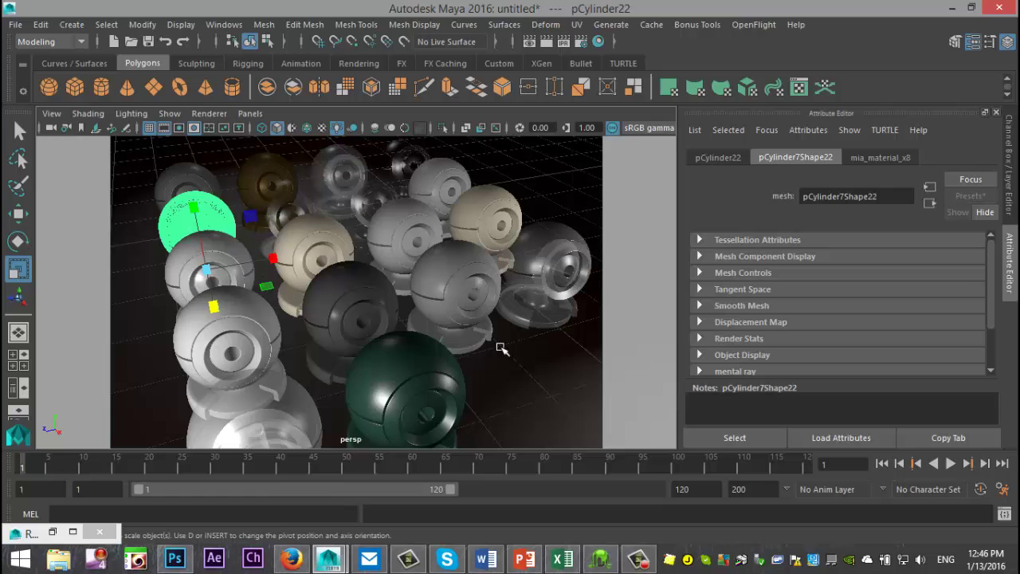
# Step: Examine the scene setup around the shader balls, including the curved backdrop plane and the area lights
pyautogui.press('a')
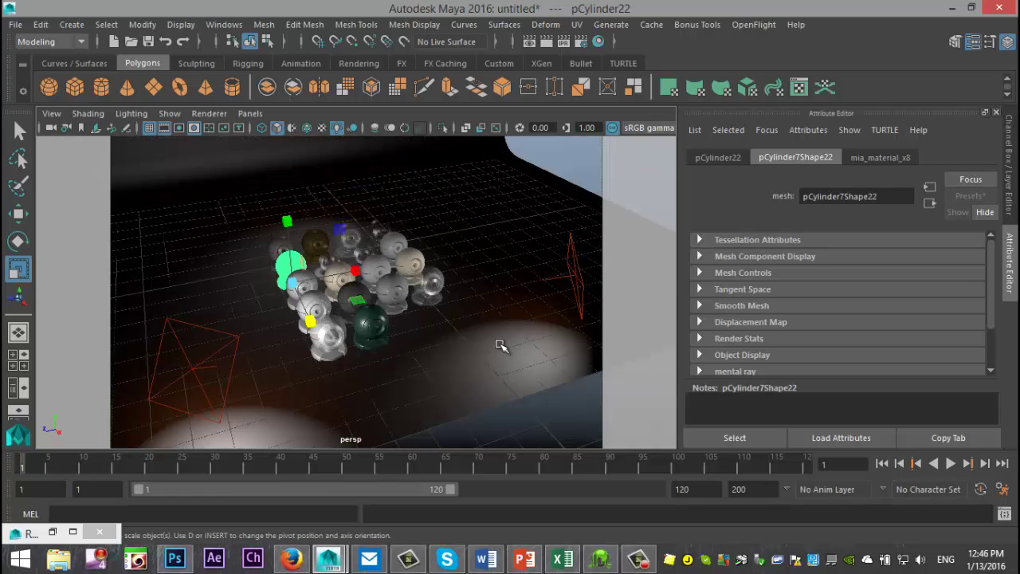
pyautogui.click(521, 217)
pyautogui.press('f')
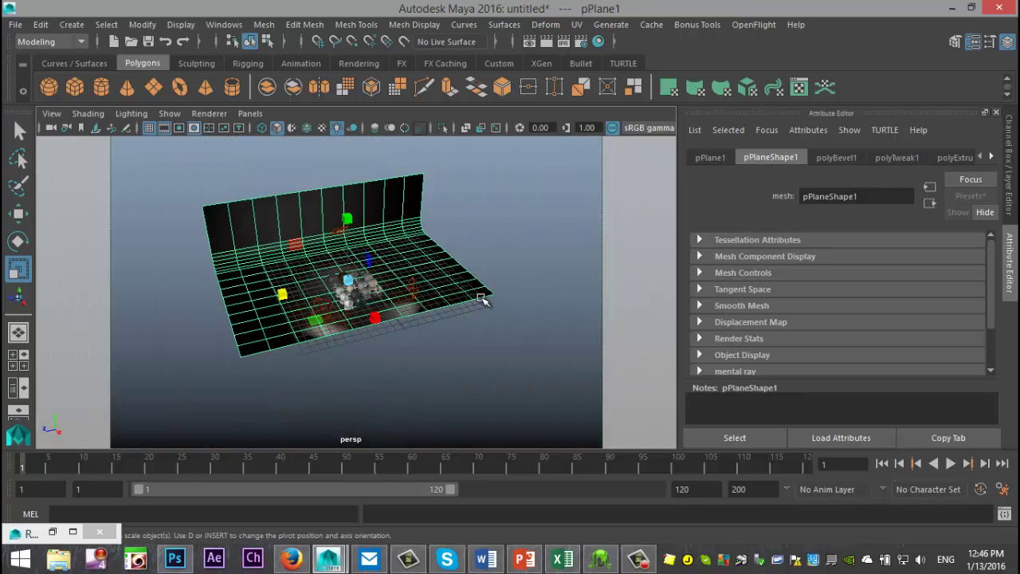
pyautogui.scroll(5, 481, 298)
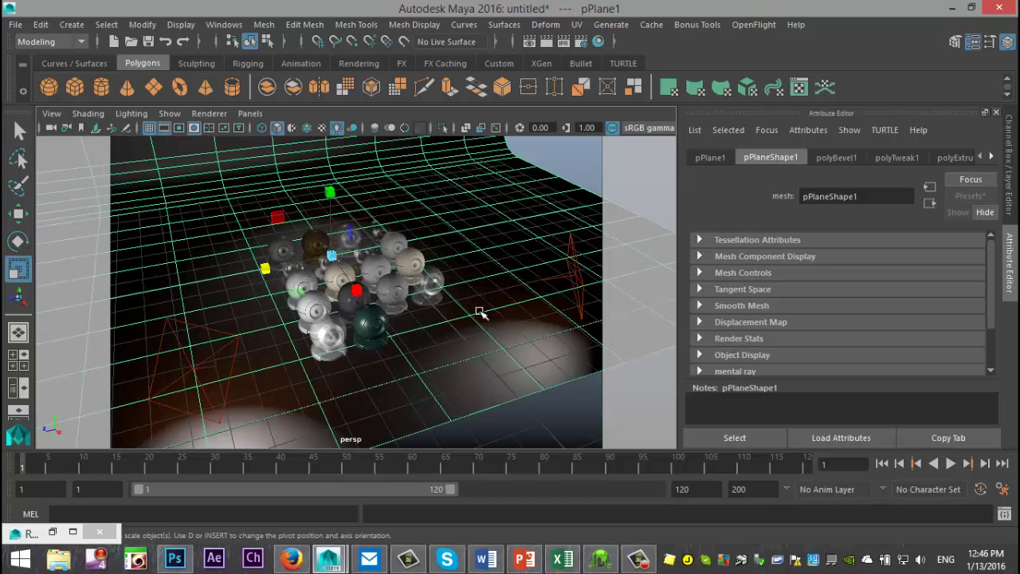
pyautogui.click(213, 329)
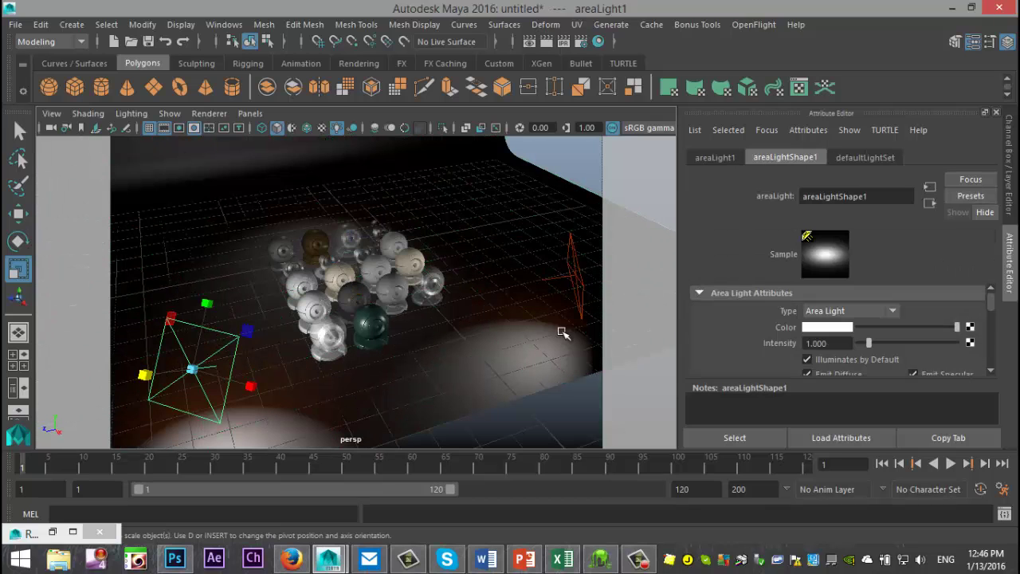
pyautogui.click(572, 290)
pyautogui.keyDown('alt'); pyautogui.moveTo(565, 291); pyautogui.dragTo(318, 171); pyautogui.keyUp('alt')
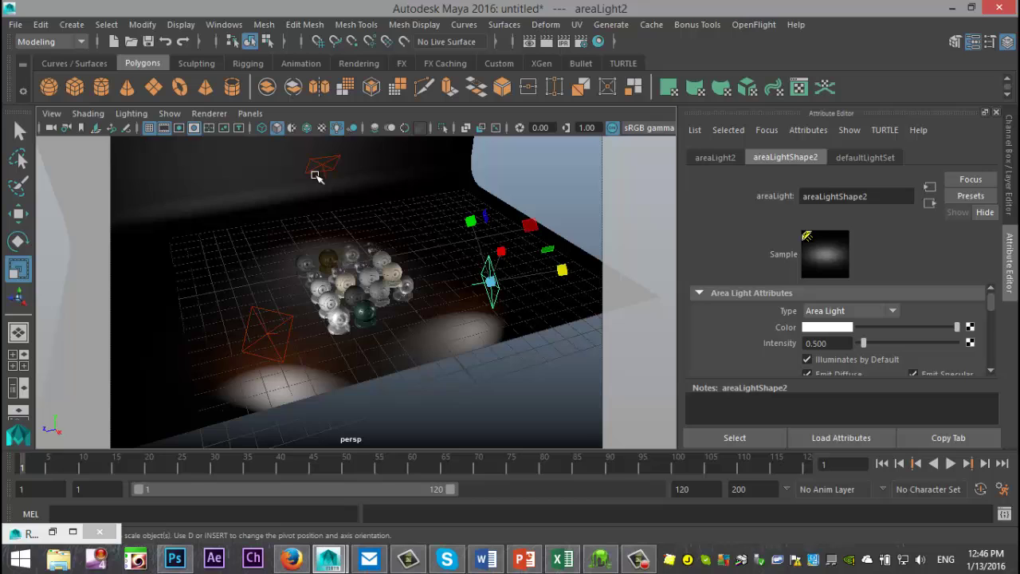
pyautogui.click(307, 163)
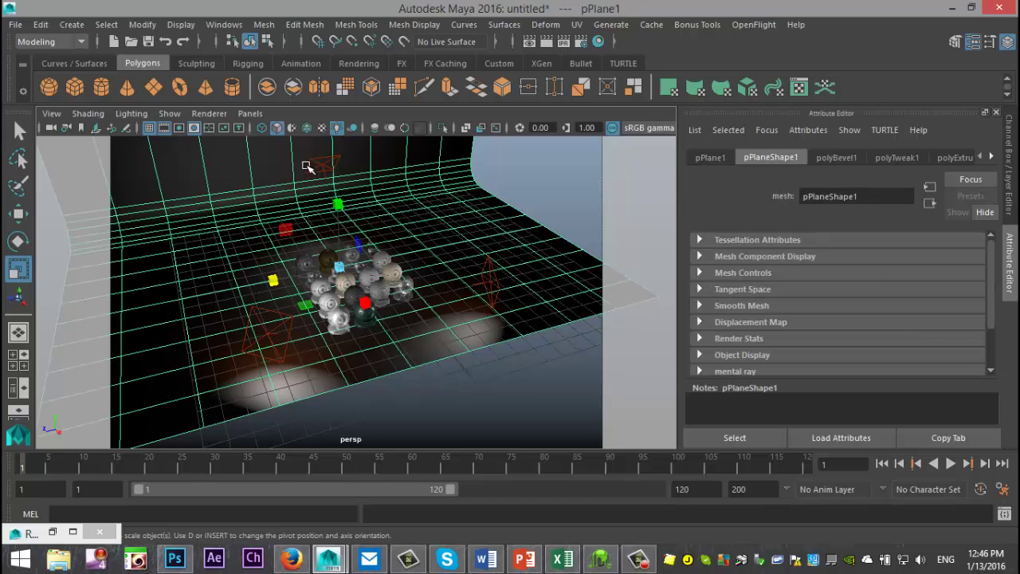
pyautogui.click(278, 320)
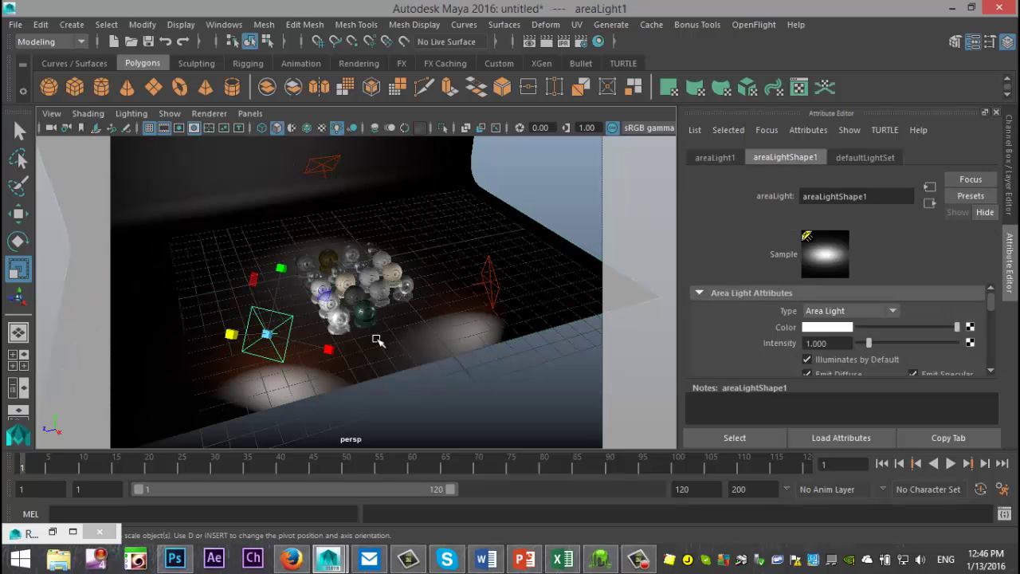
pyautogui.scroll(-5, 485, 337)
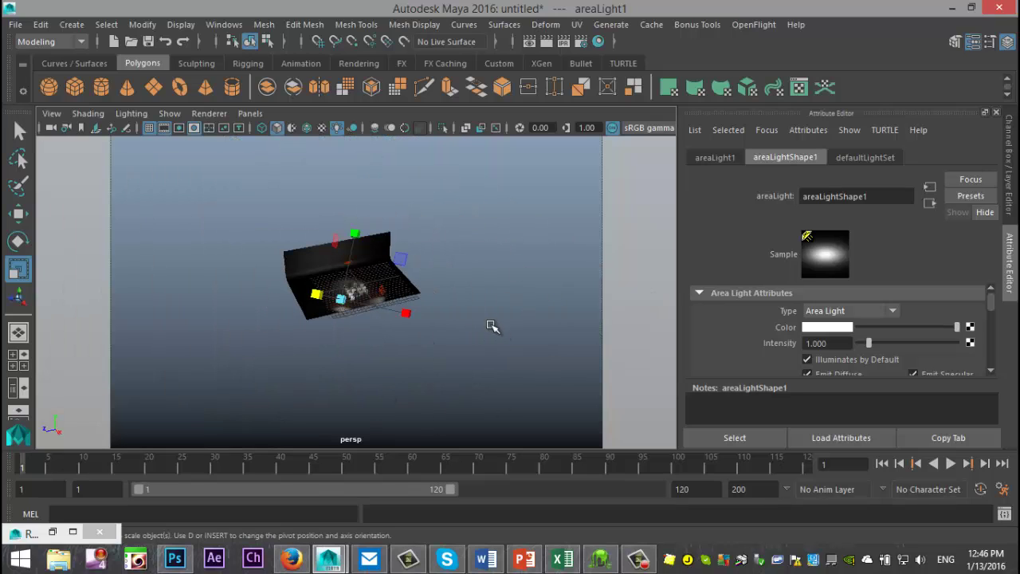
pyautogui.scroll(8, 505, 338)
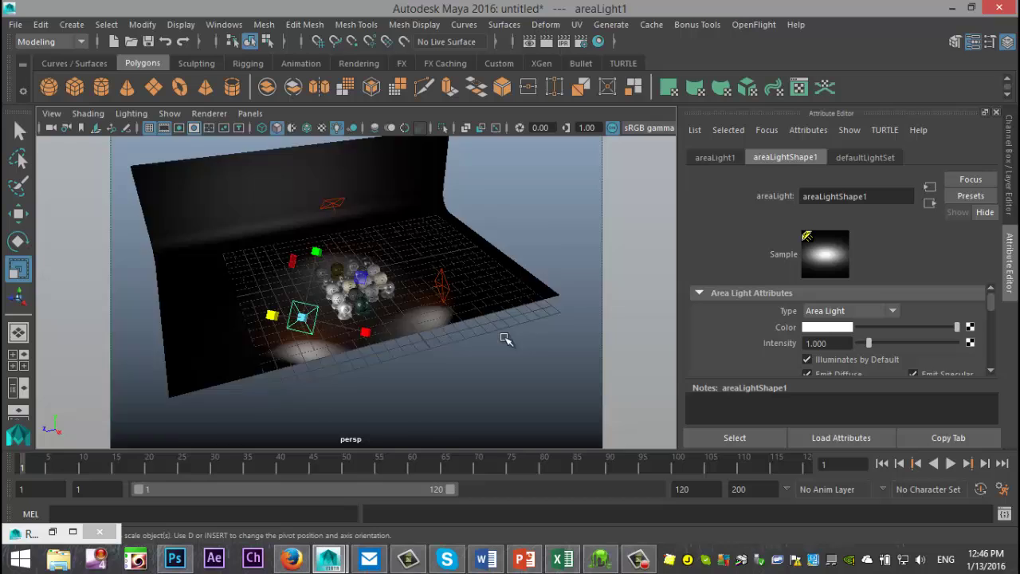
pyautogui.scroll(3, 505, 338)
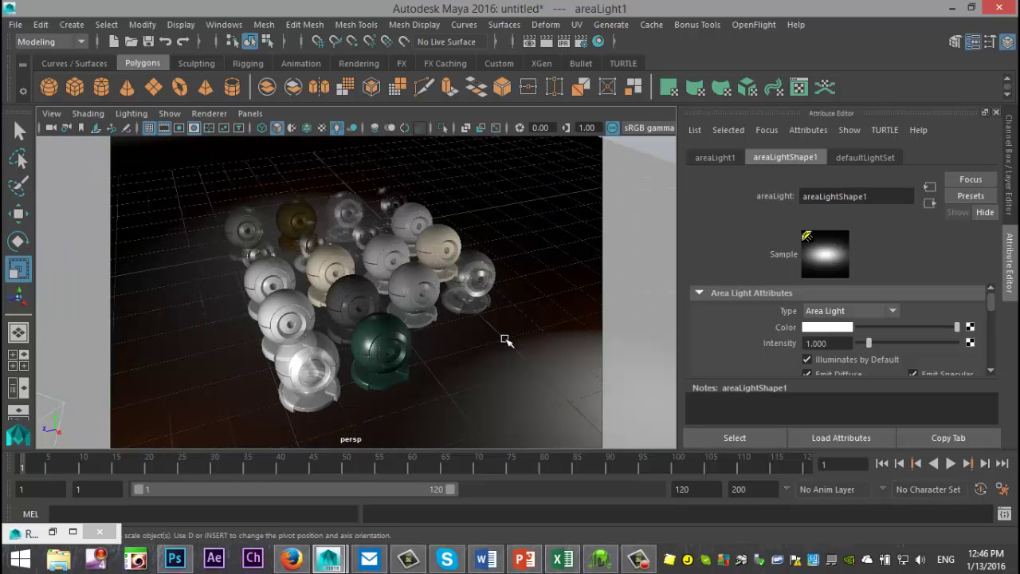
pyautogui.scroll(3, 505, 339)
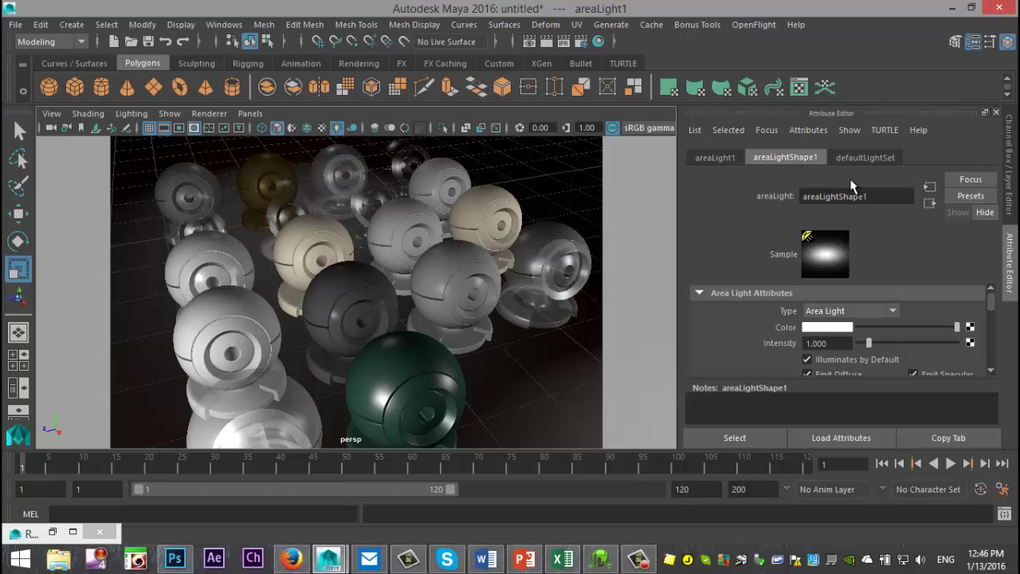
# Step: Open the mental ray render settings and review the common output, including file format, renderable camera and image size
pyautogui.click(582, 41)
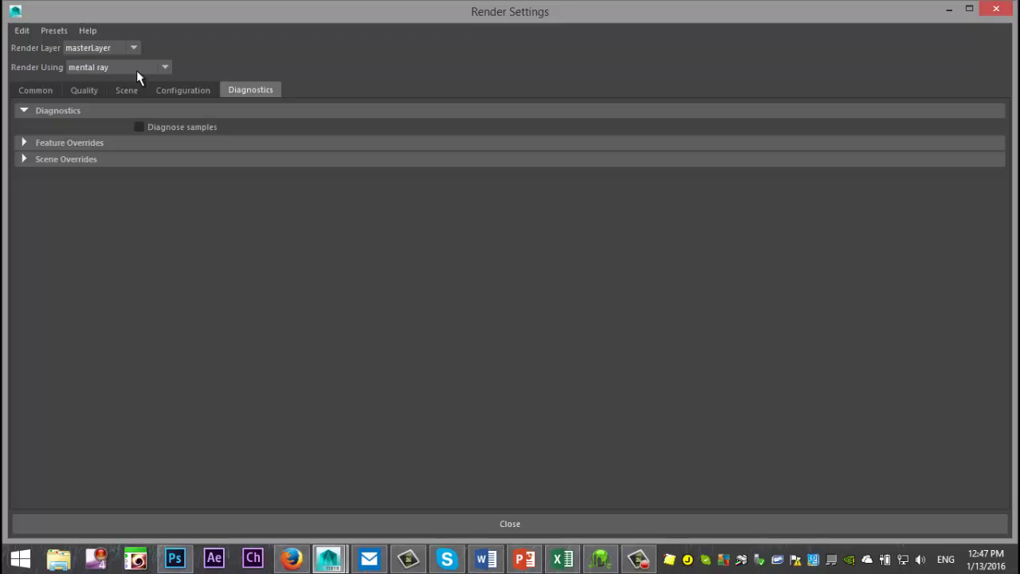
pyautogui.click(39, 91)
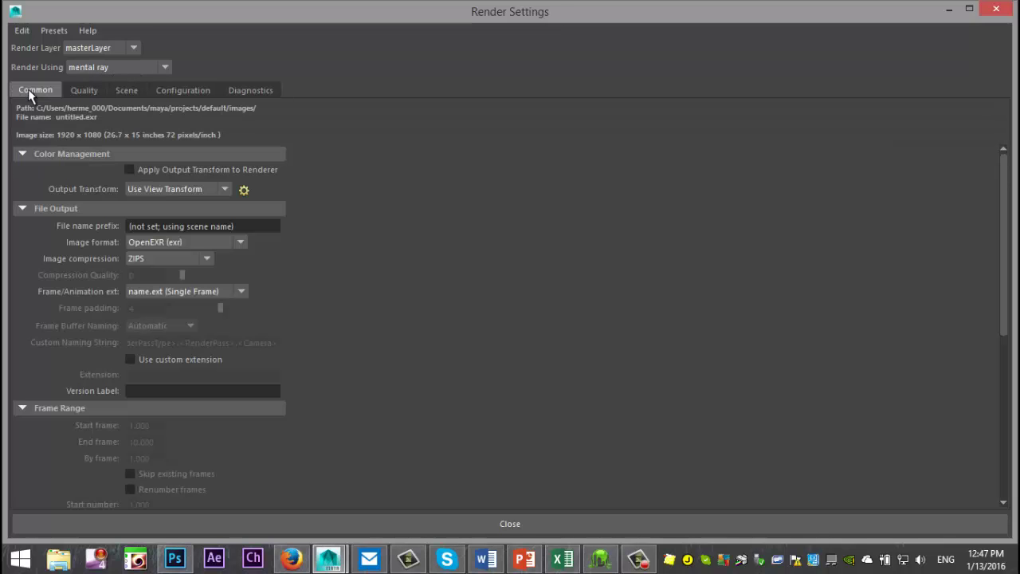
pyautogui.scroll(-5, 264, 283)
pyautogui.scroll(-3, 264, 285)
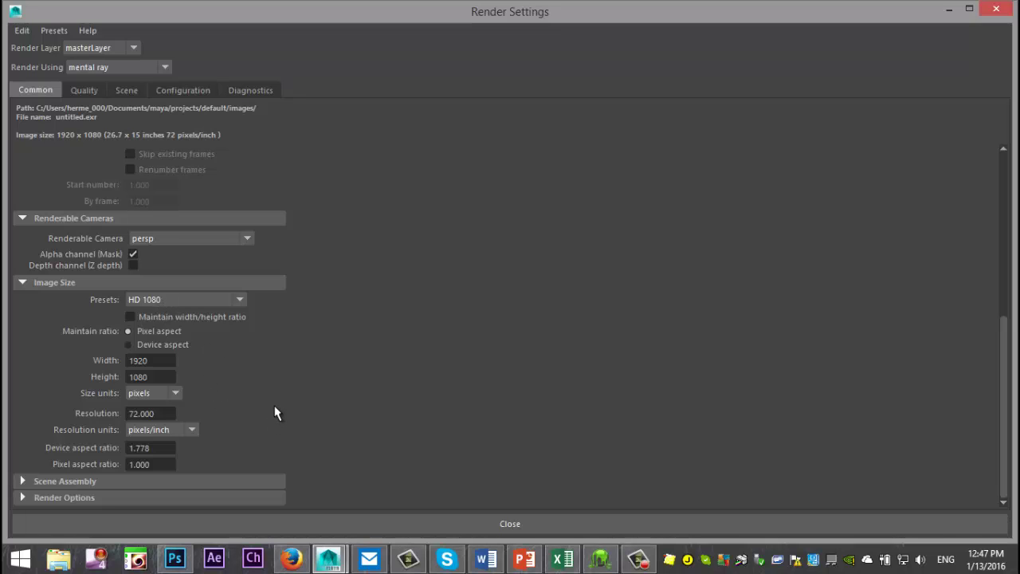
pyautogui.scroll(5, 274, 413)
# Step: Examine the render quality settings, from sampling, filtering and trace depth to the legacy Global Illumination and Final Gathering options
pyautogui.click(84, 90)
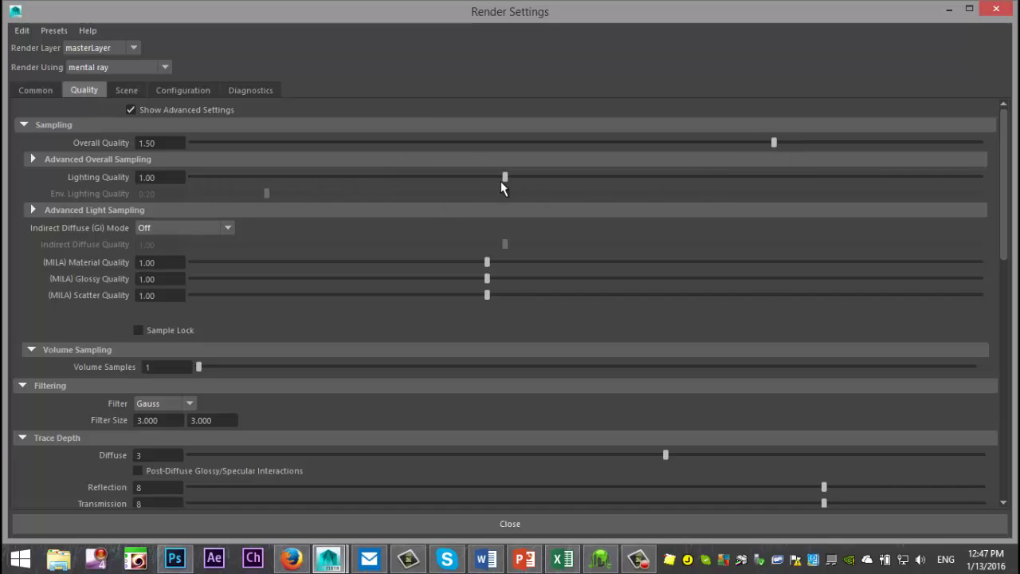
pyautogui.scroll(-5, 335, 300)
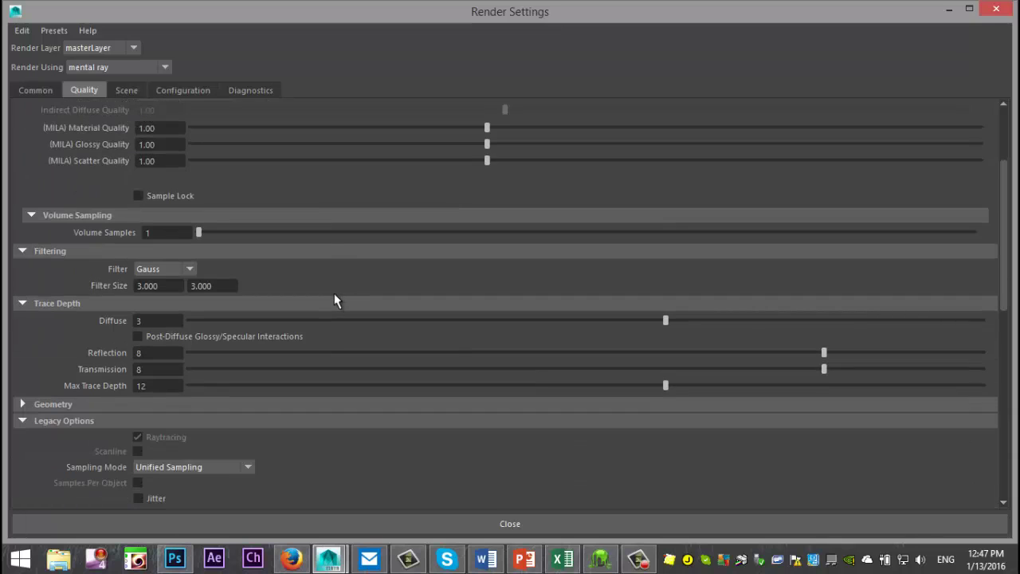
pyautogui.scroll(-18, 334, 295)
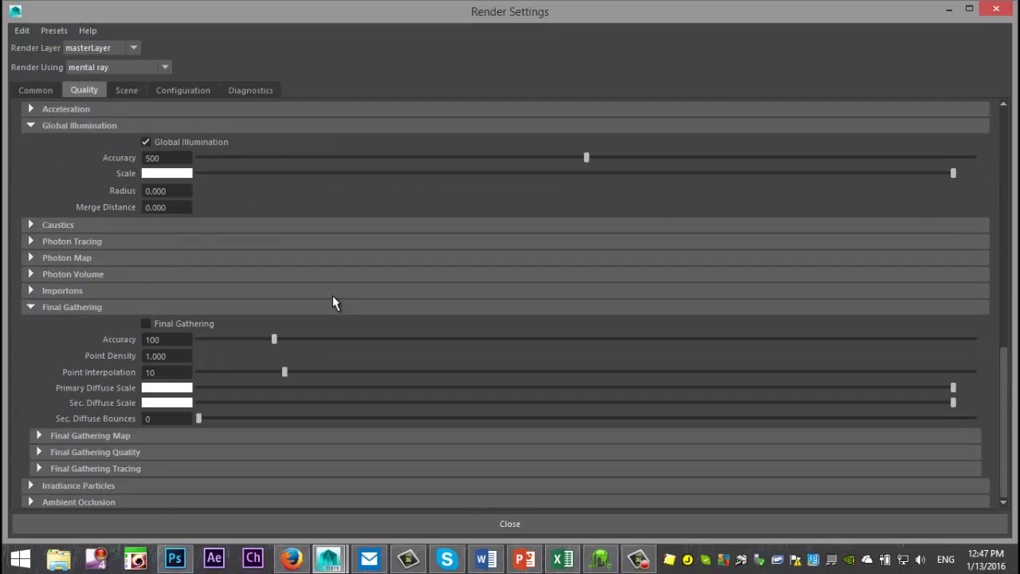
pyautogui.scroll(-1, 334, 302)
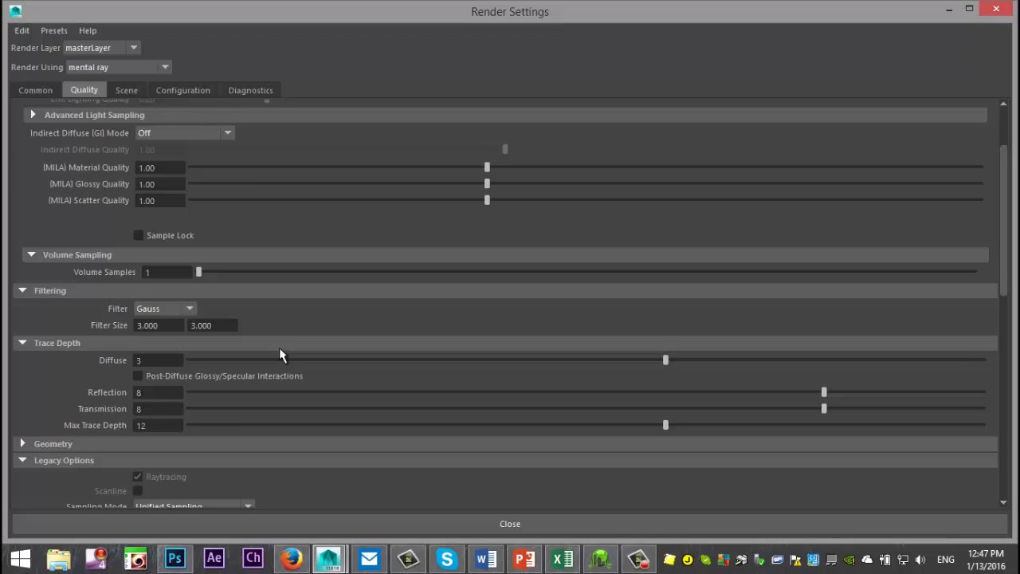
pyautogui.scroll(3, 280, 349)
pyautogui.scroll(-5, 316, 285)
pyautogui.scroll(-3, 311, 287)
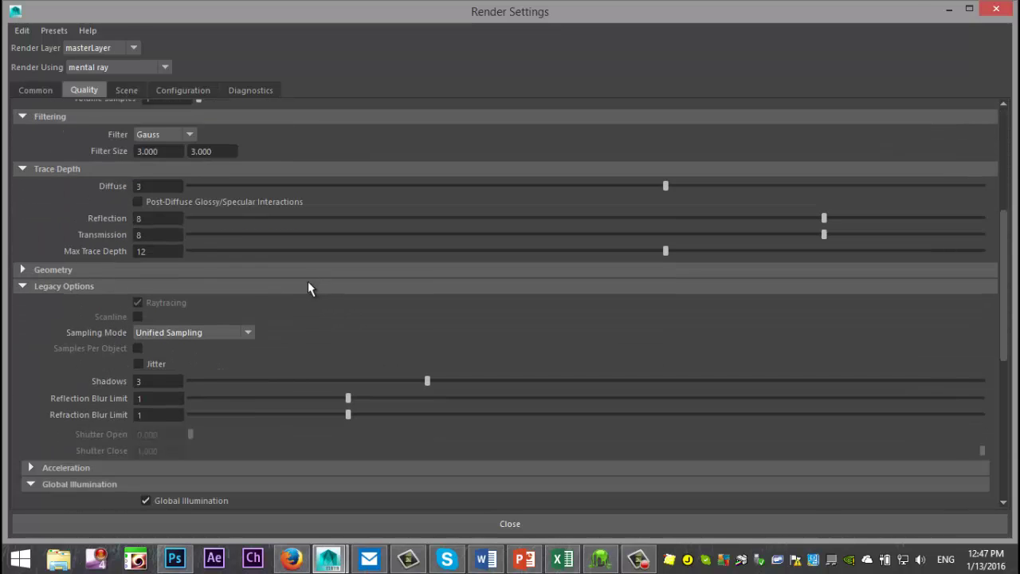
pyautogui.scroll(-4, 21, 306)
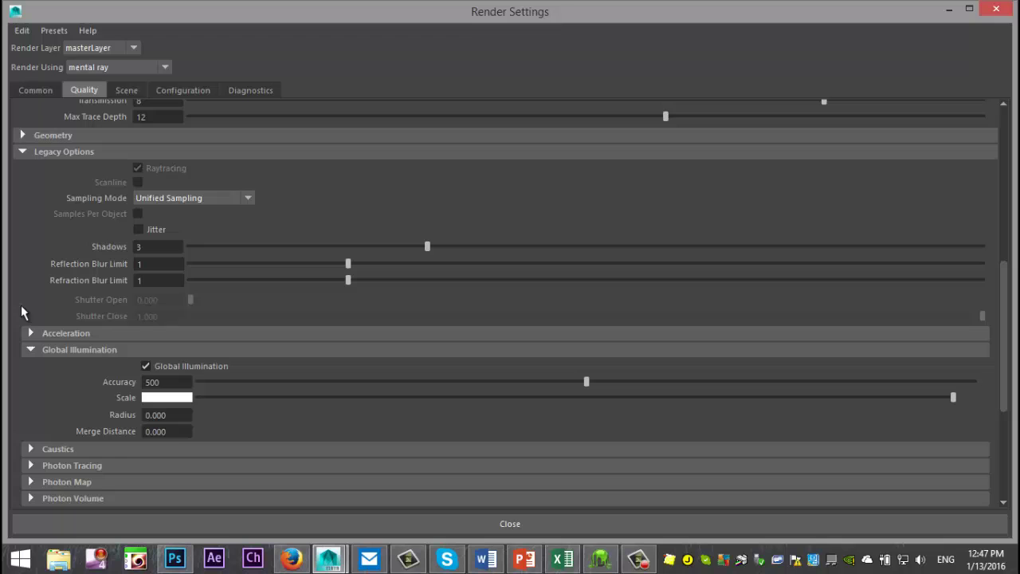
pyautogui.scroll(-5, 48, 315)
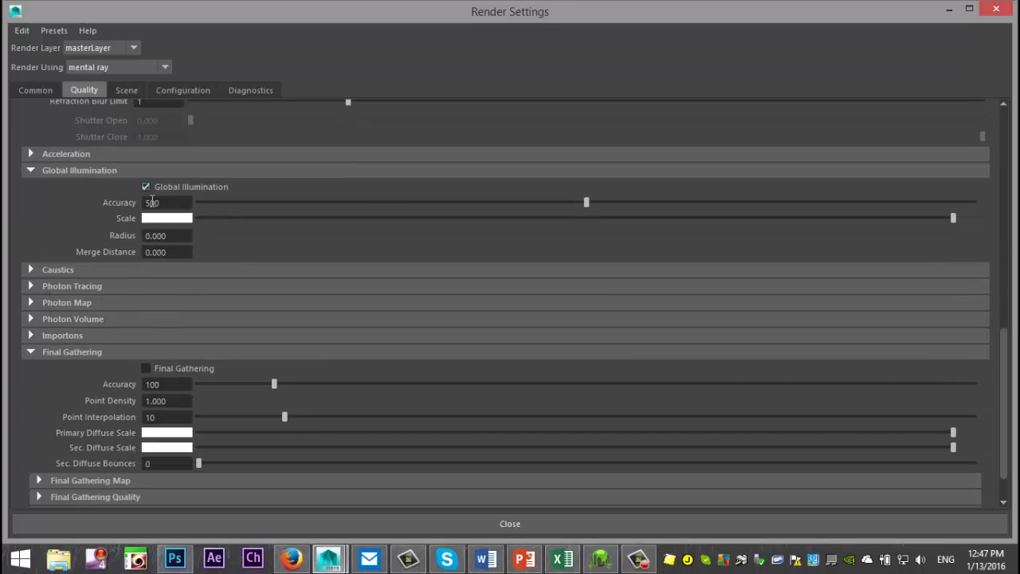
# Step: Check the scene-level render settings for cameras, environment and shutter, and minimize the Render Settings window
pyautogui.scroll(15, 353, 388)
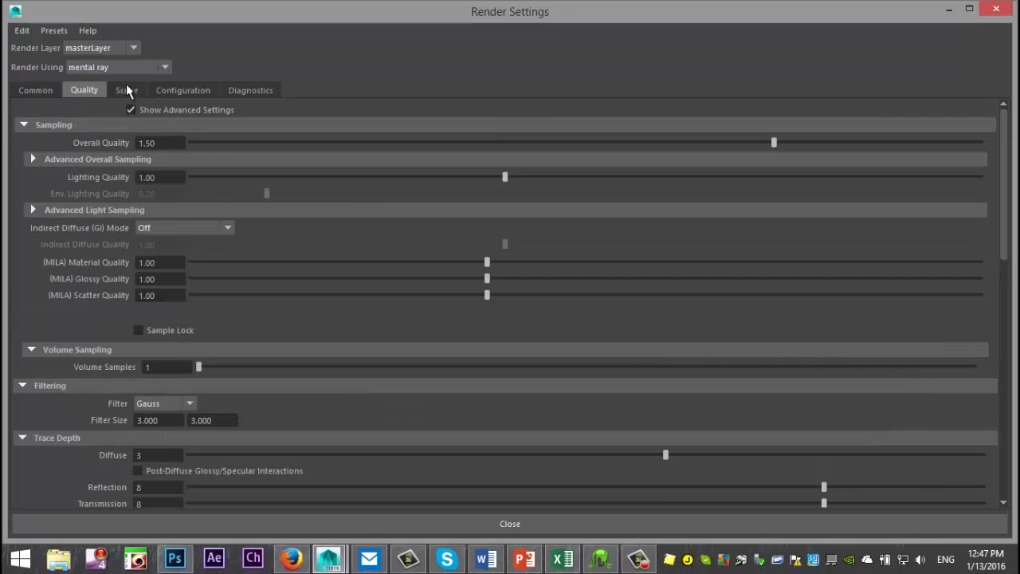
pyautogui.click(128, 89)
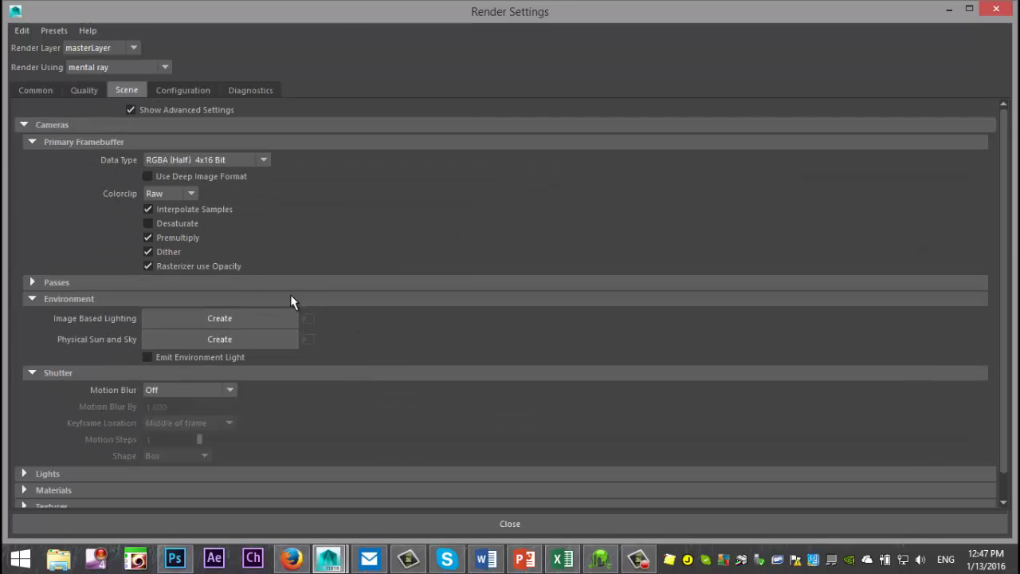
pyautogui.click(948, 9)
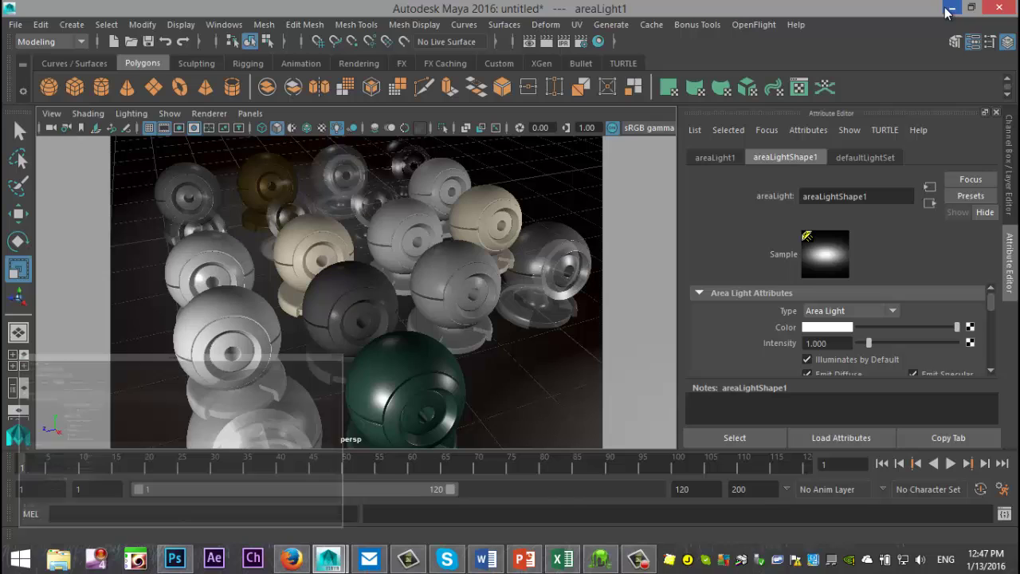